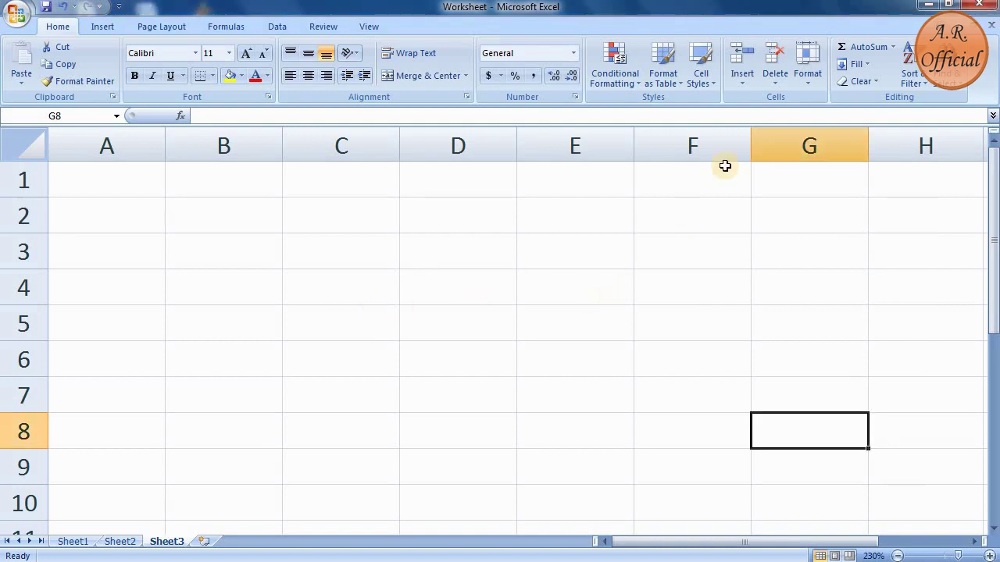
# Browse the table style gallery without applying a style
pyautogui.click(675, 86)
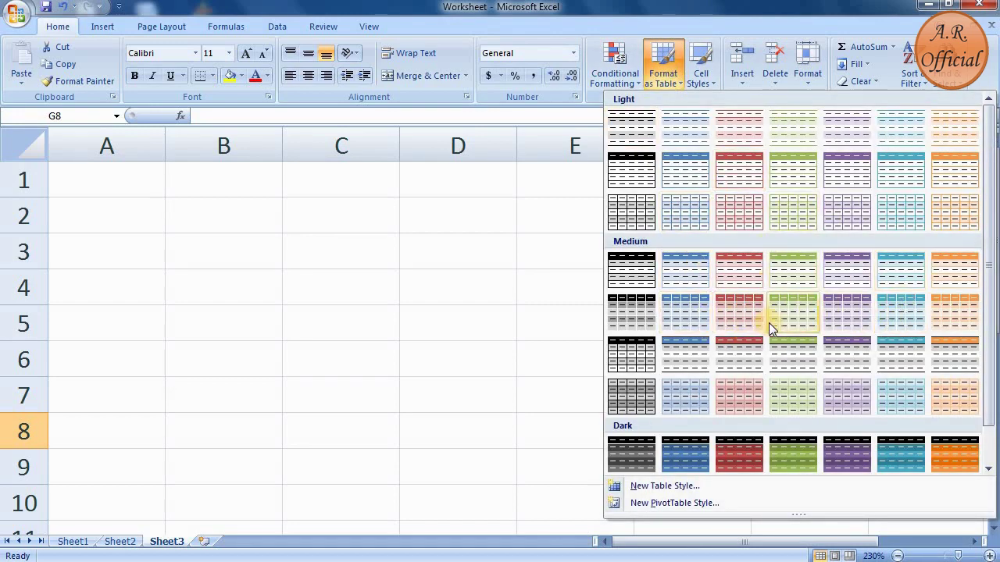
pyautogui.click(551, 273)
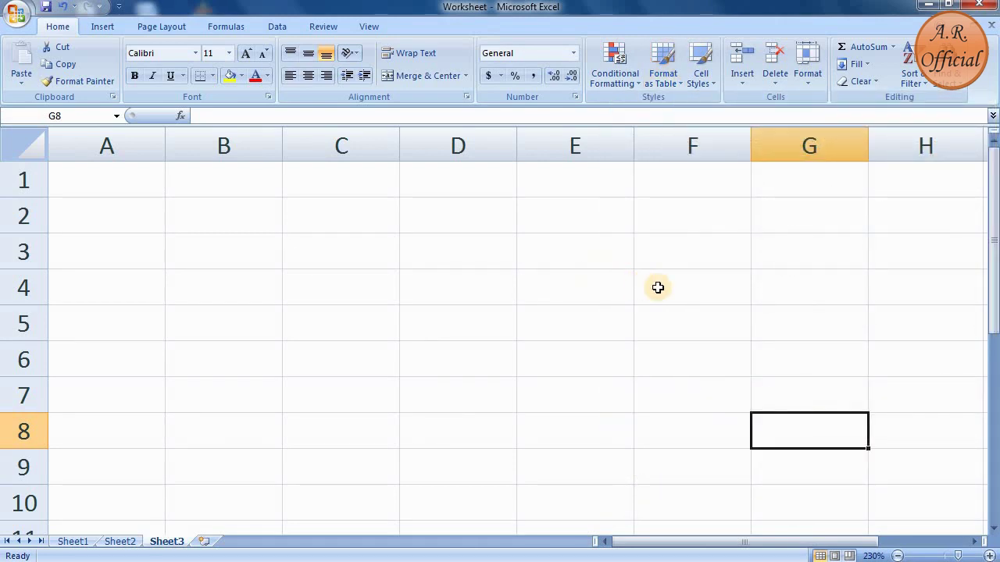
pyautogui.click(658, 287)
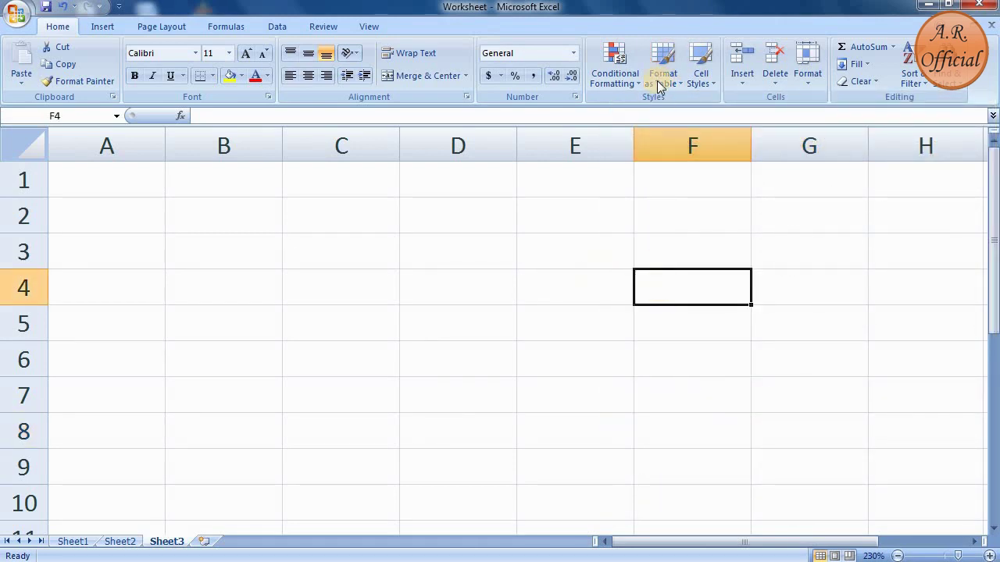
pyautogui.click(768, 278)
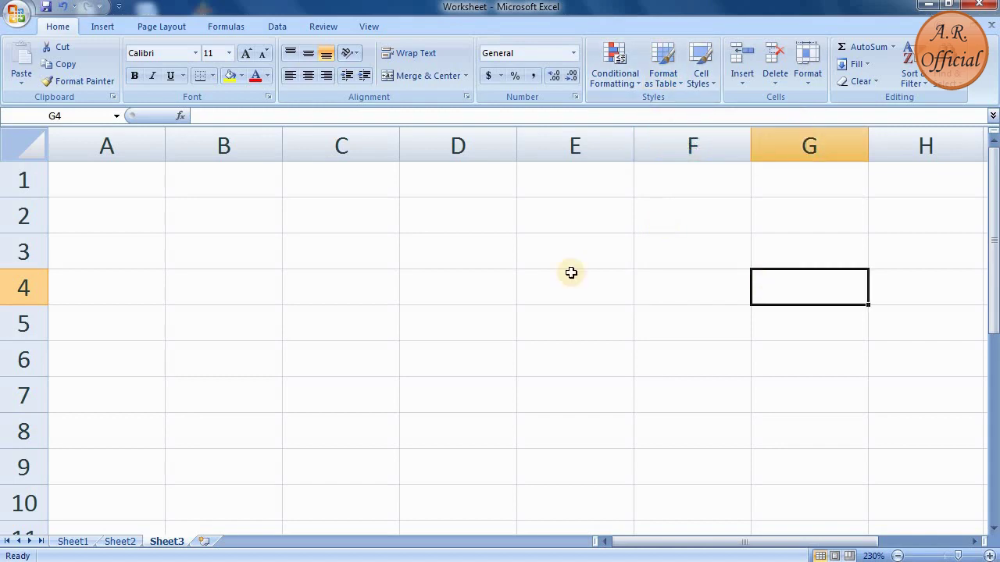
# Format A2:G7 as a table using the orange Dark banded table style
pyautogui.moveTo(136, 216); pyautogui.dragTo(688, 223)
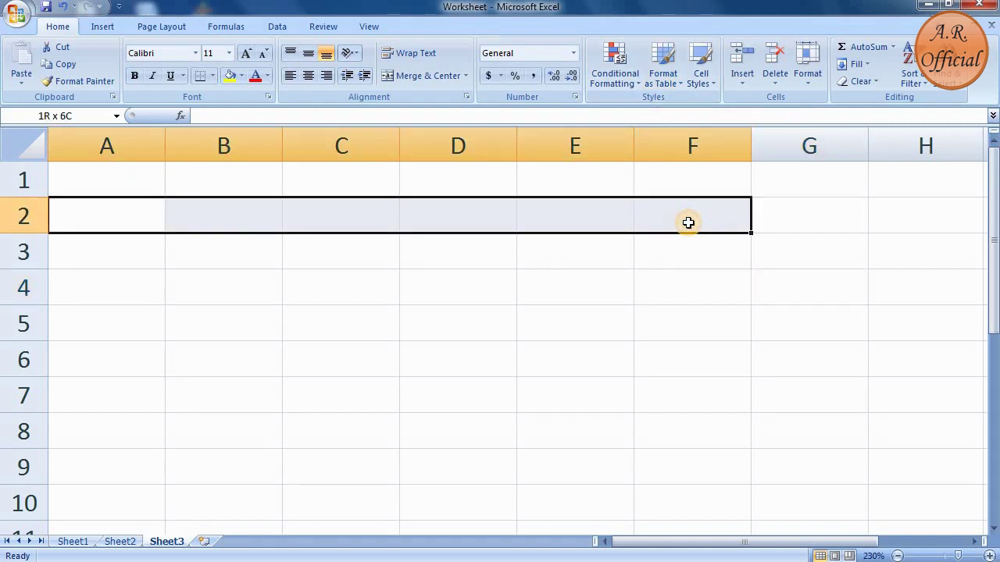
pyautogui.moveTo(689, 223)
pyautogui.mouseDown()
pyautogui.moveTo(780, 359)
pyautogui.moveTo(781, 385)
pyautogui.mouseUp()
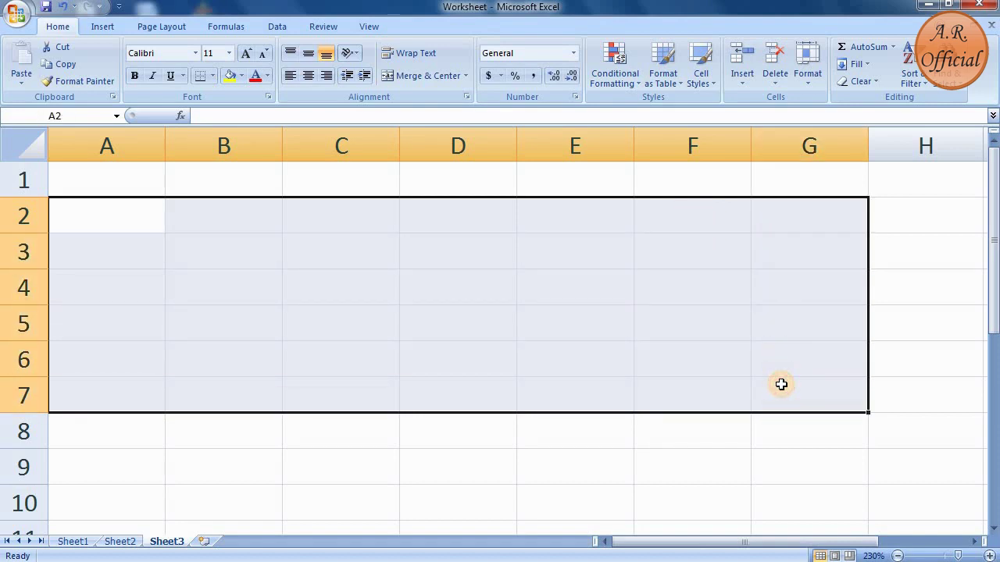
pyautogui.click(663, 87)
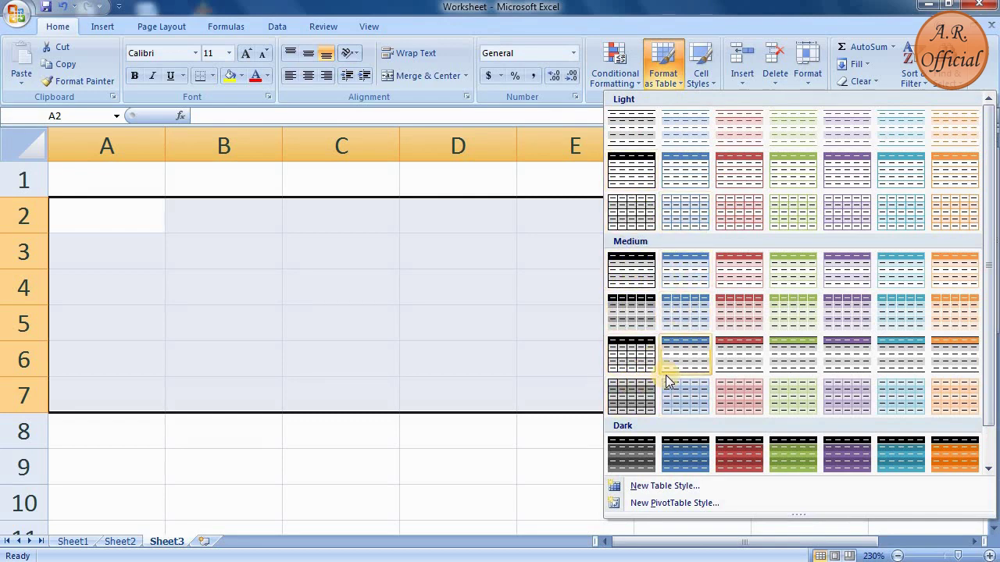
pyautogui.scroll(-1, 643, 407)
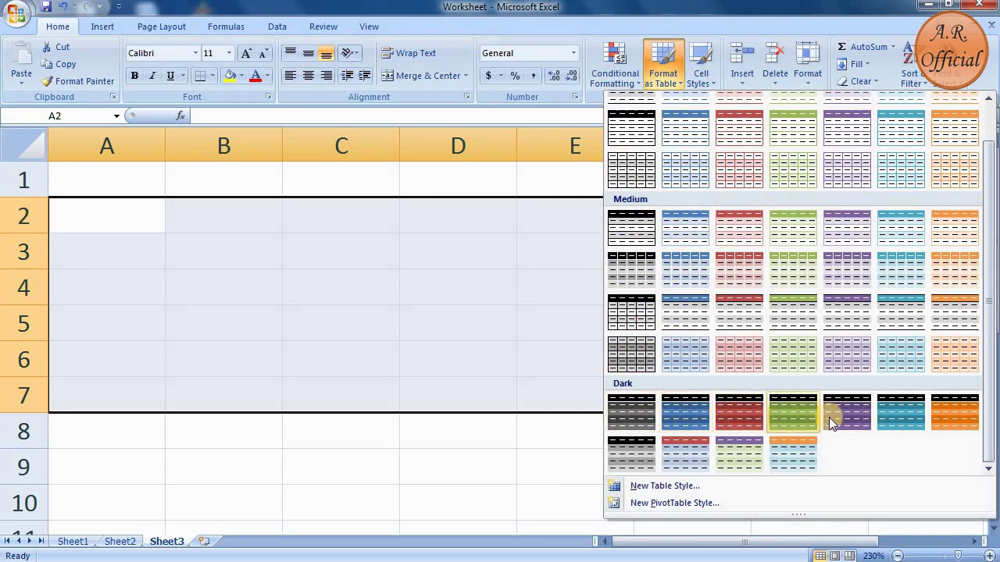
pyautogui.click(943, 411)
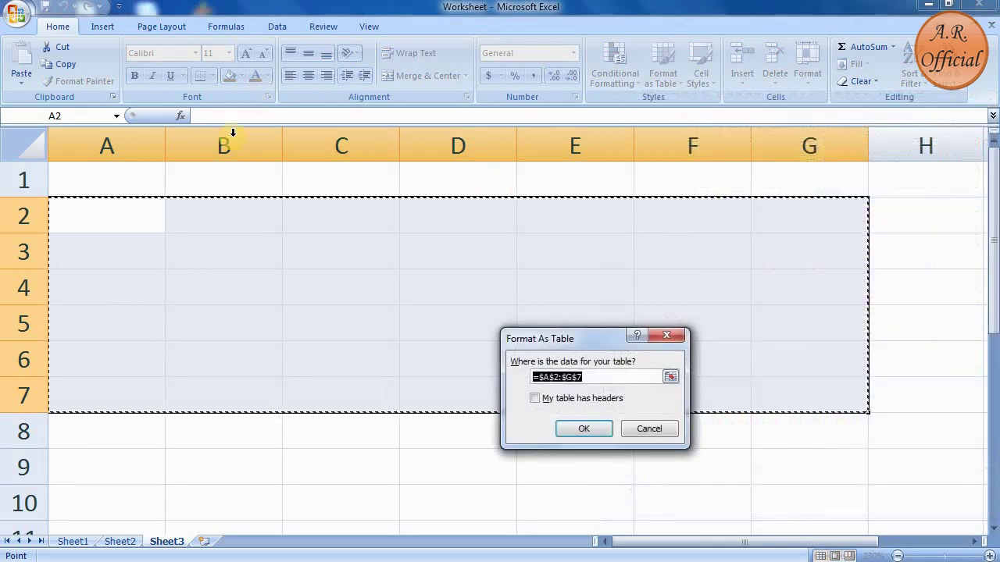
pyautogui.click(578, 430)
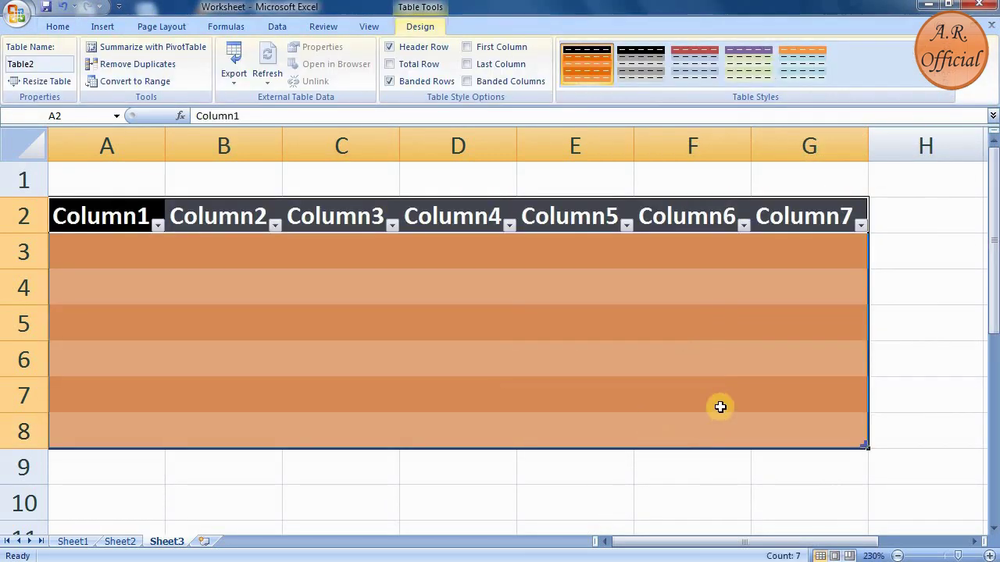
# Apply All Borders to every cell of the A2:G8 table, then select A1:G1
pyautogui.click(60, 31)
pyautogui.click(211, 76)
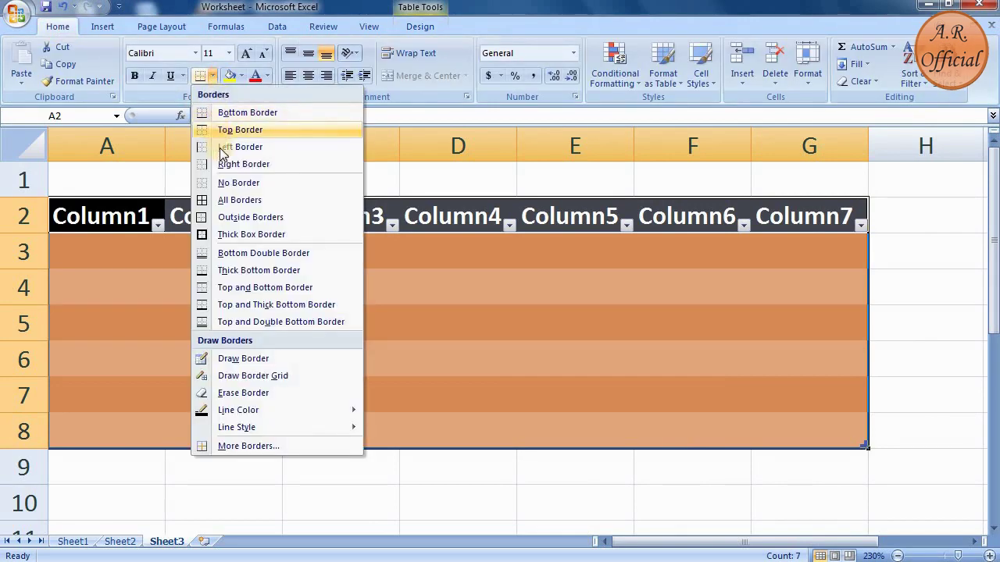
pyautogui.click(235, 200)
pyautogui.click(616, 372)
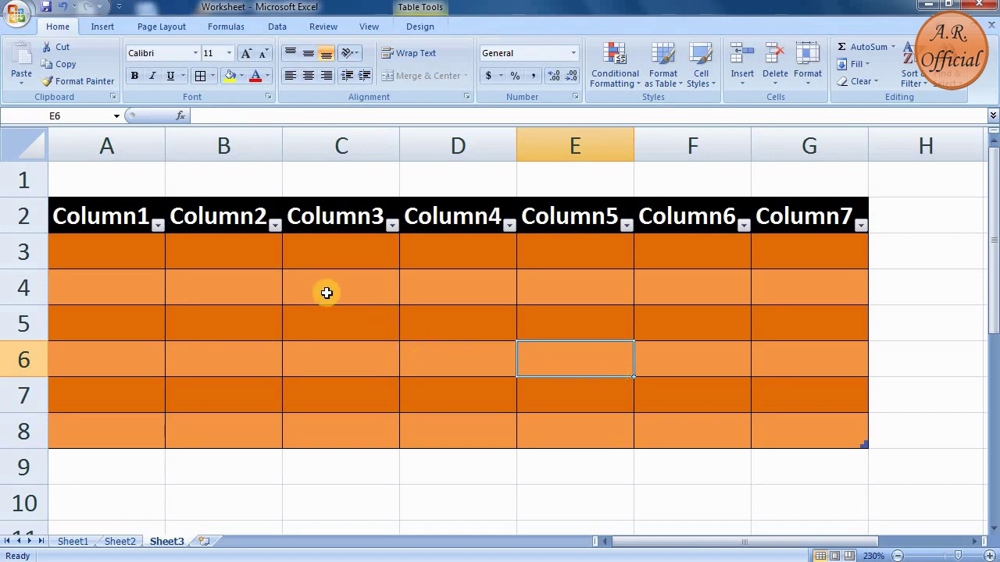
pyautogui.moveTo(99, 173); pyautogui.dragTo(787, 172)
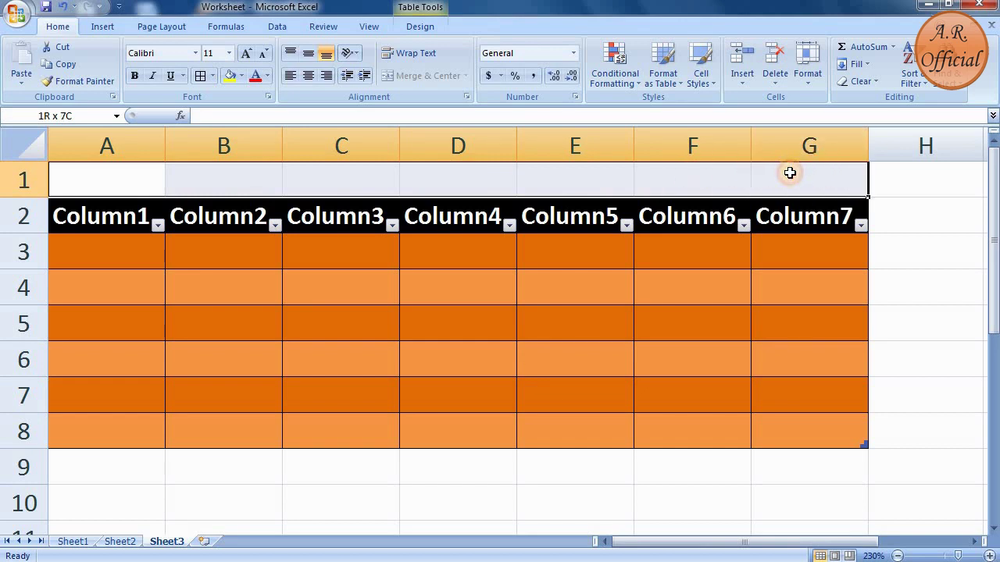
# Merge and centre A1:G1 and enter the title 'November Month 2019'
pyautogui.click(465, 75)
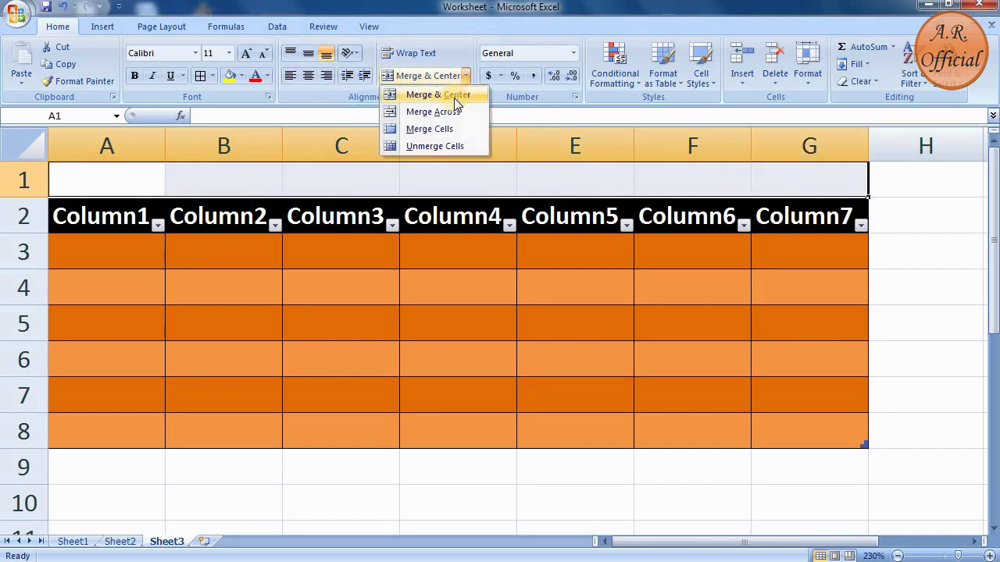
pyautogui.click(454, 95)
pyautogui.click(623, 320)
pyautogui.click(495, 172)
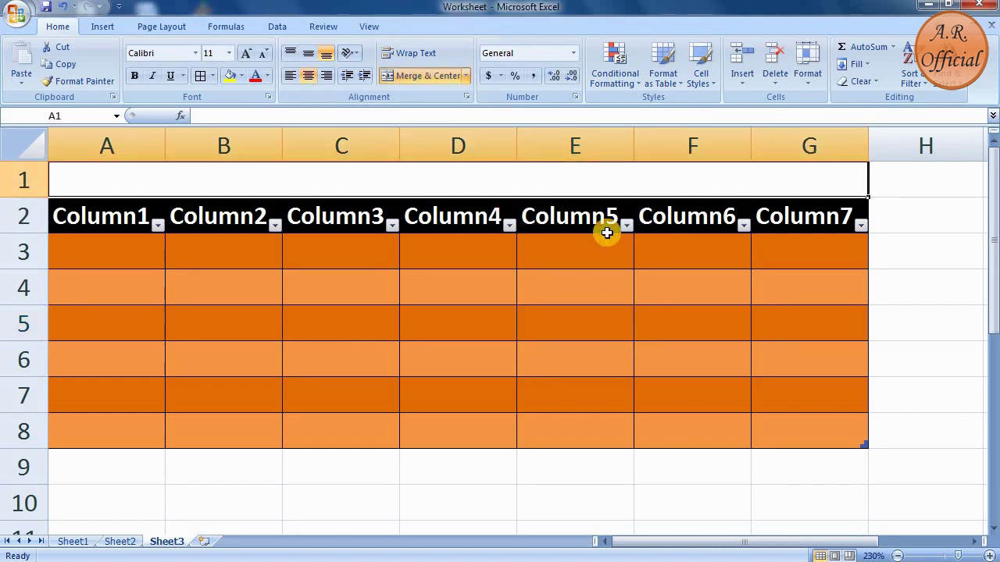
pyautogui.write('November Month 2019')
pyautogui.press('Return')
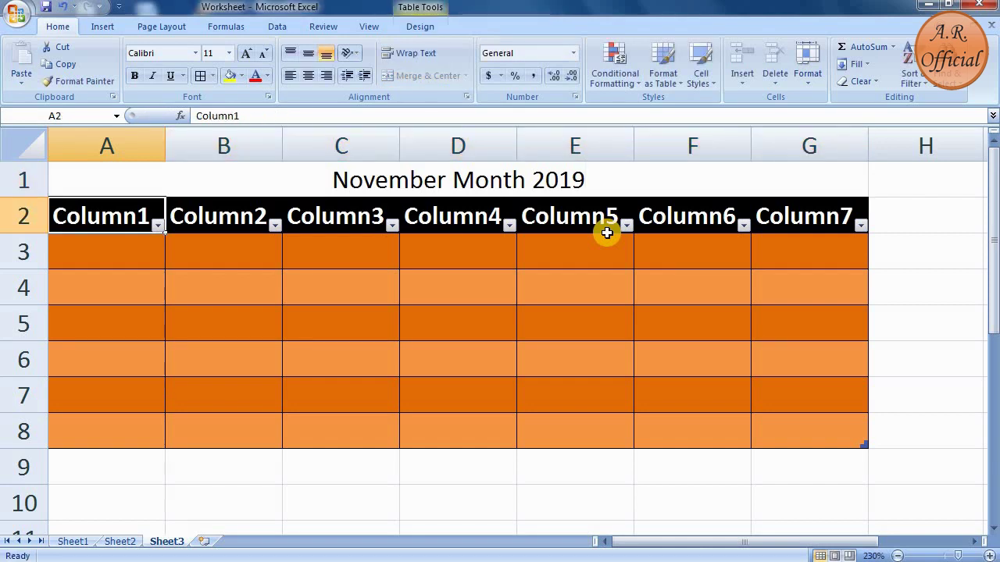
pyautogui.click(485, 299)
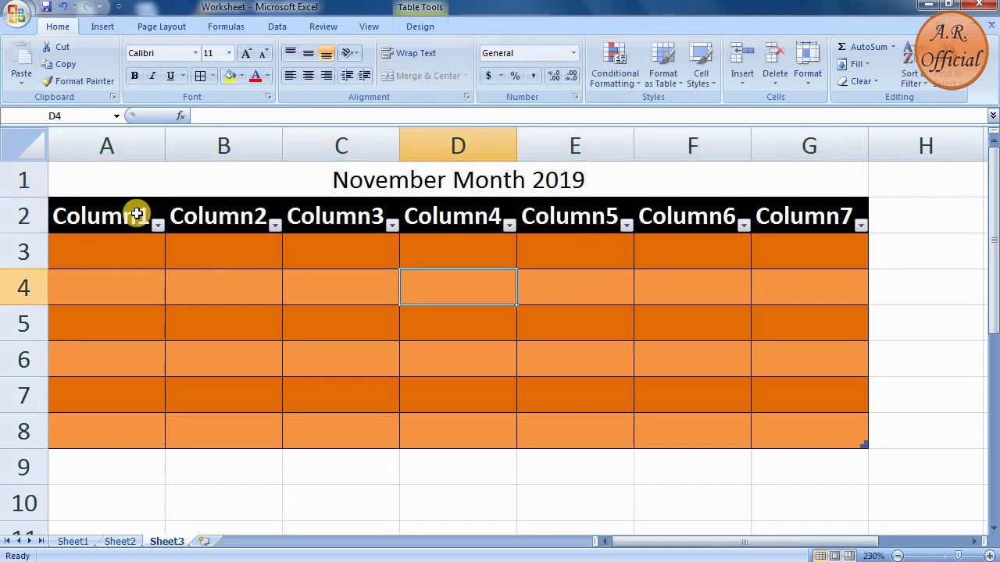
# Rename the table headers to Sun, Mon, Tue, Wed, Thu, Fri and Sat
pyautogui.click(93, 214)
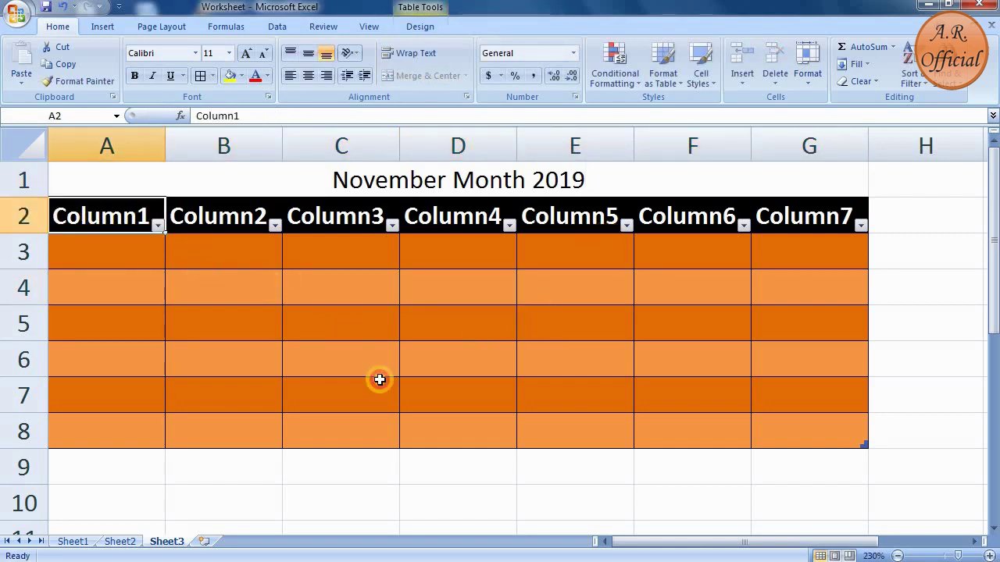
pyautogui.write('Sun')
pyautogui.press('Tab')
pyautogui.write('Mon')
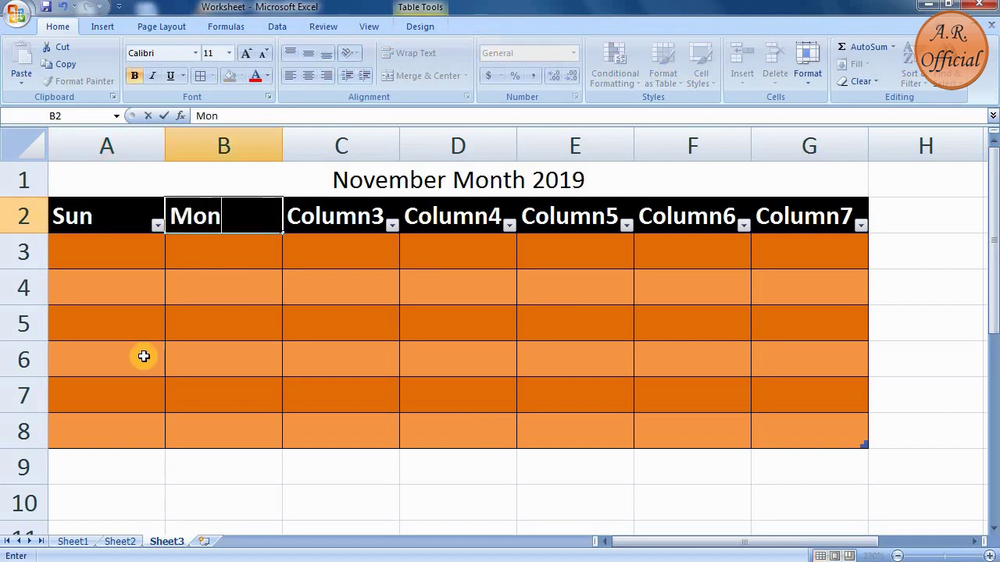
pyautogui.press('Tab')
pyautogui.write('Tue')
pyautogui.press('Tab')
pyautogui.write('Wed')
pyautogui.press('Tab')
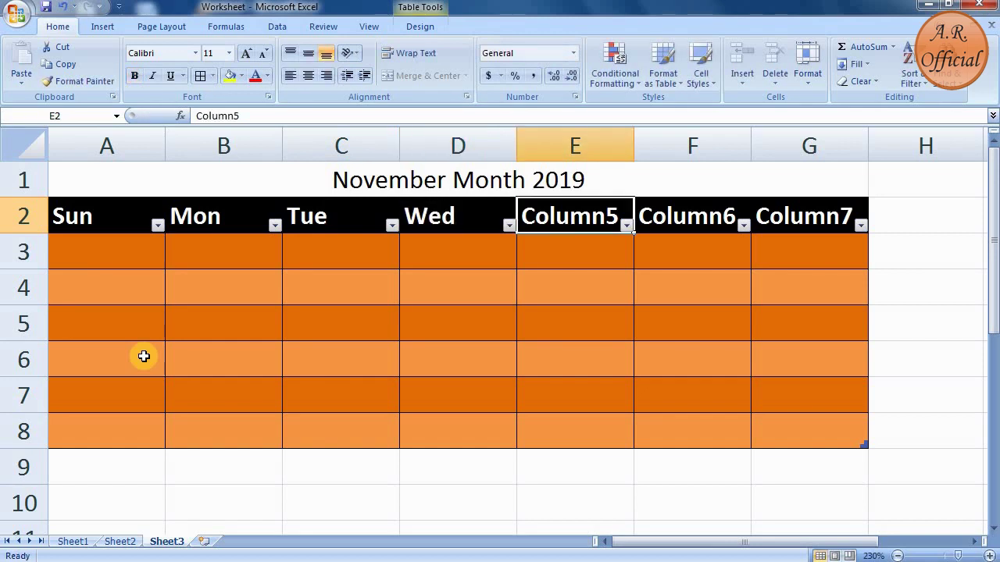
pyautogui.write('TH')
pyautogui.press('BackSpace')
pyautogui.write('hu')
pyautogui.press('Tab')
pyautogui.write('Fr')
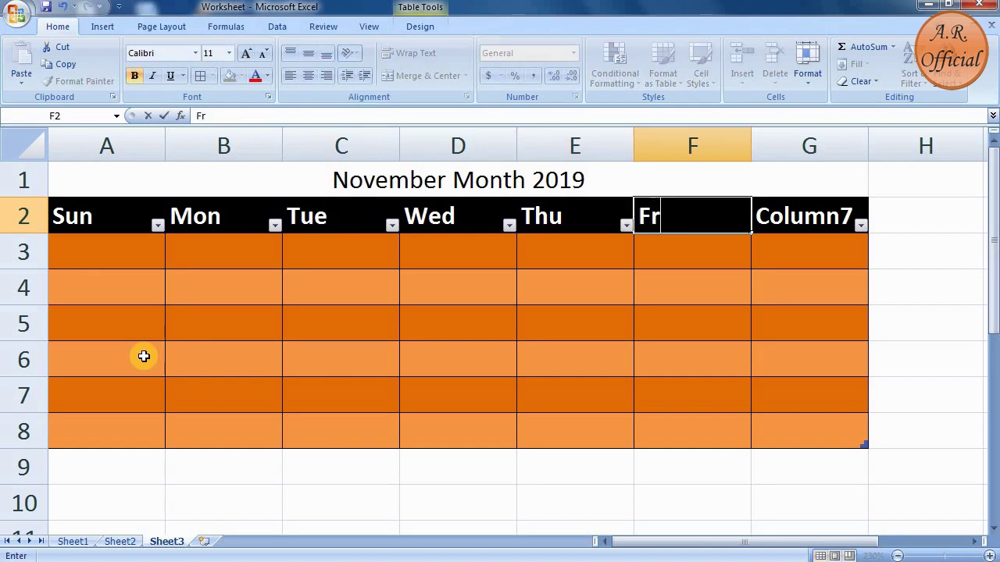
pyautogui.write('i')
pyautogui.press('Tab')
pyautogui.write('Sat')
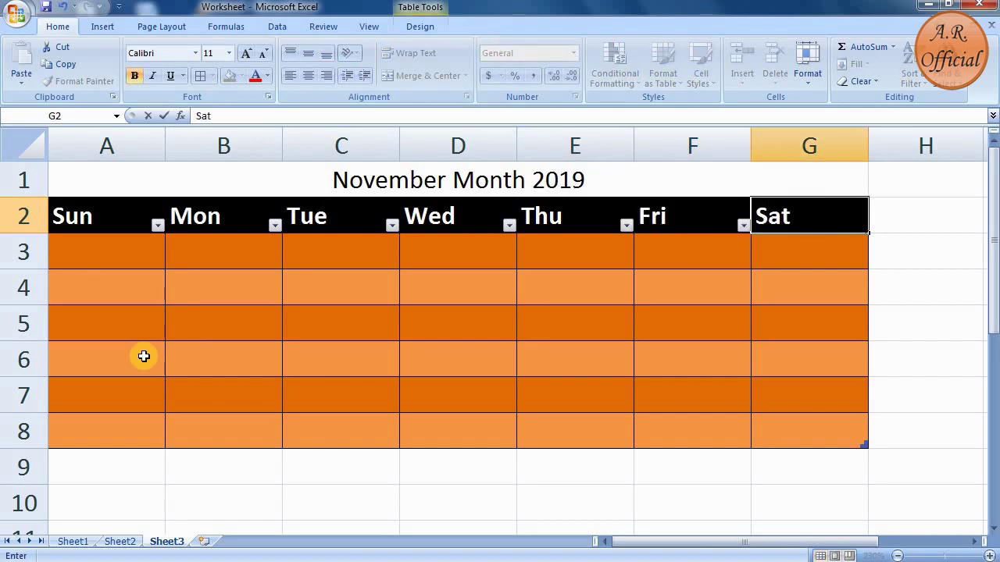
pyautogui.click(227, 320)
# Centre the day names in the table's header row
pyautogui.moveTo(55, 145)
pyautogui.mouseDown()
pyautogui.moveTo(505, 157)
pyautogui.moveTo(781, 151)
pyautogui.mouseUp()
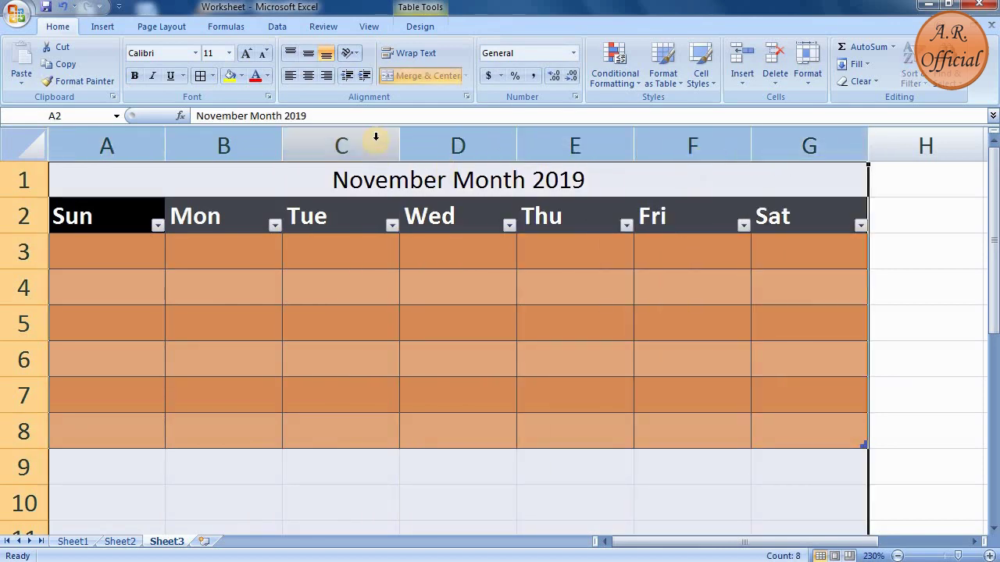
pyautogui.click(308, 76)
pyautogui.click(418, 367)
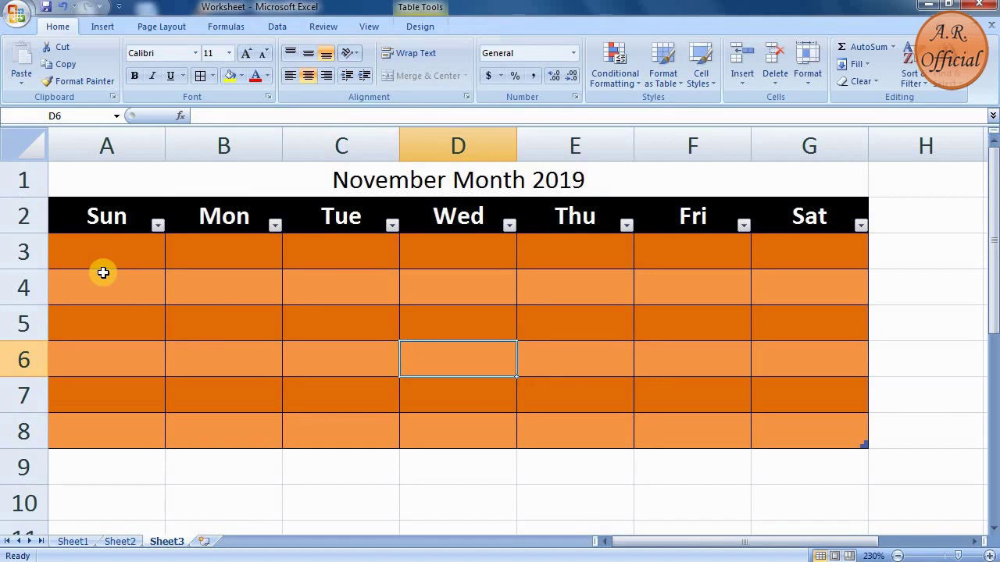
pyautogui.click(684, 248)
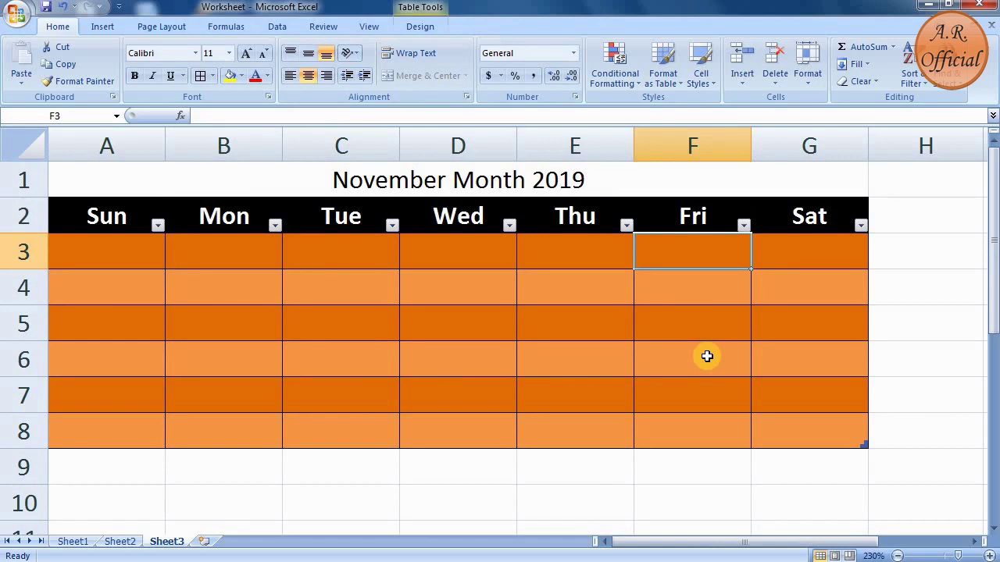
# Enter 1 under Fri and 2 under Sat in the first week row
pyautogui.write('1')
pyautogui.press('Tab')
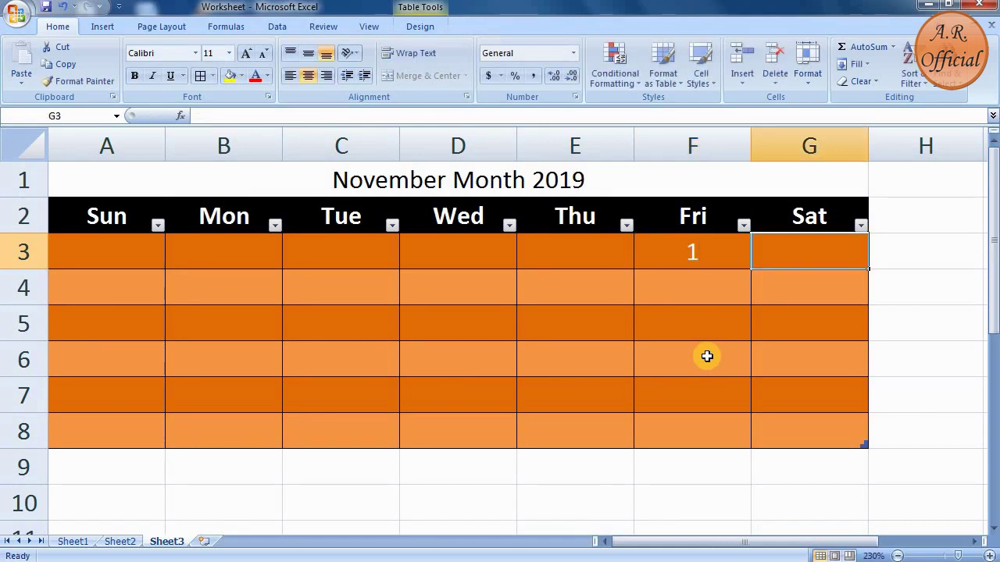
pyautogui.write('2')
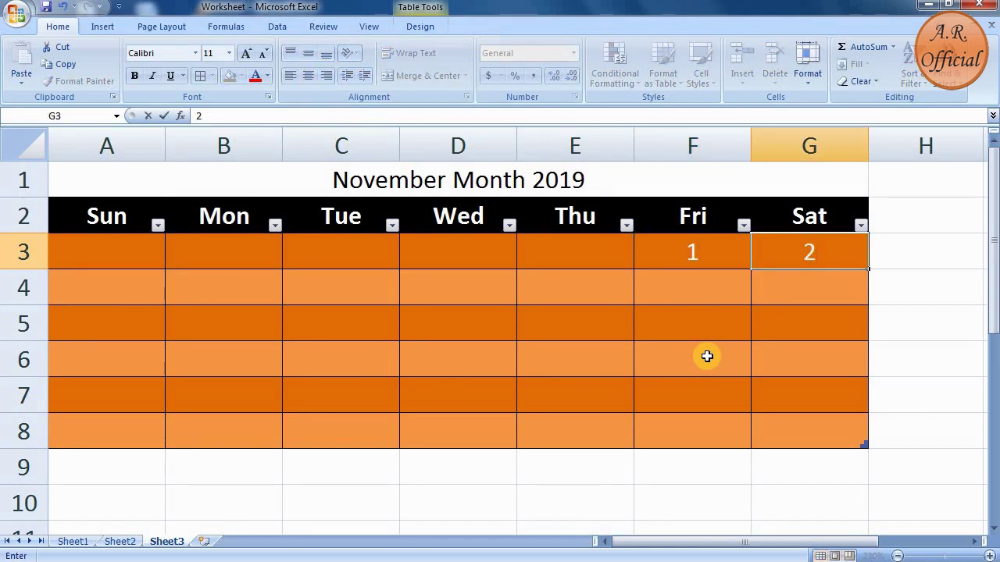
pyautogui.click(707, 357)
# Fill the Sunday column A4:A7 with 3, 10, 17 and 24
pyautogui.click(127, 285)
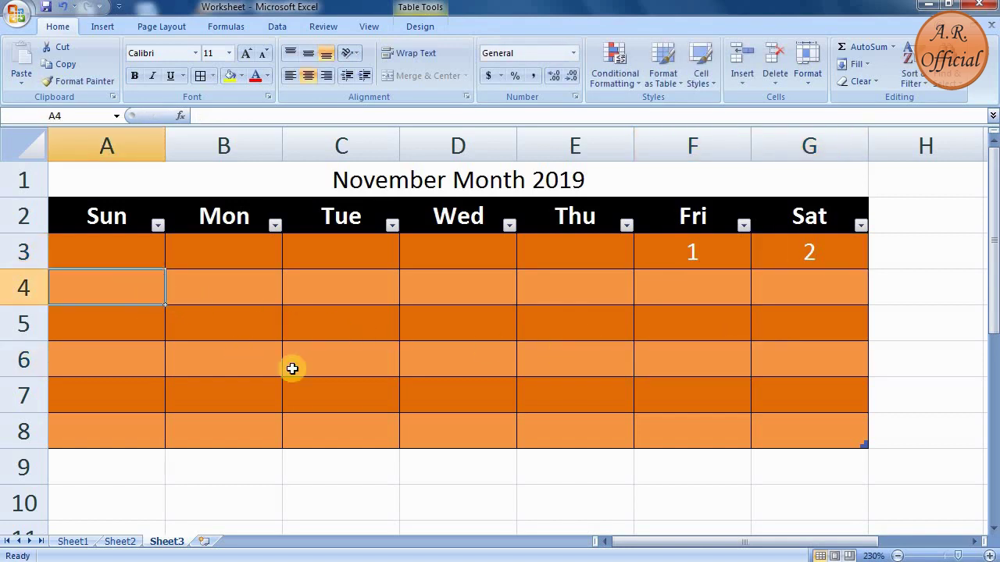
pyautogui.write('3')
pyautogui.press('Return')
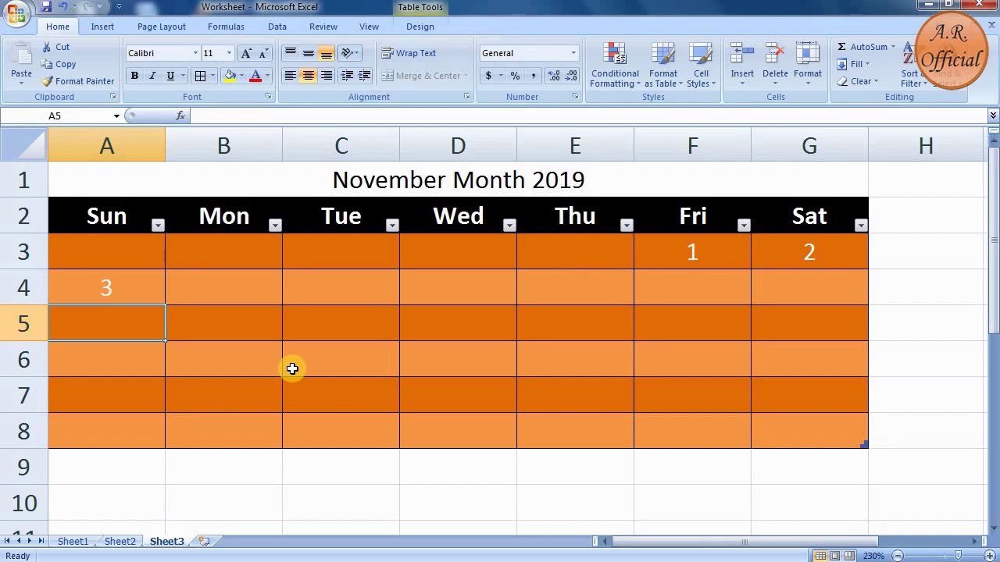
pyautogui.write('10')
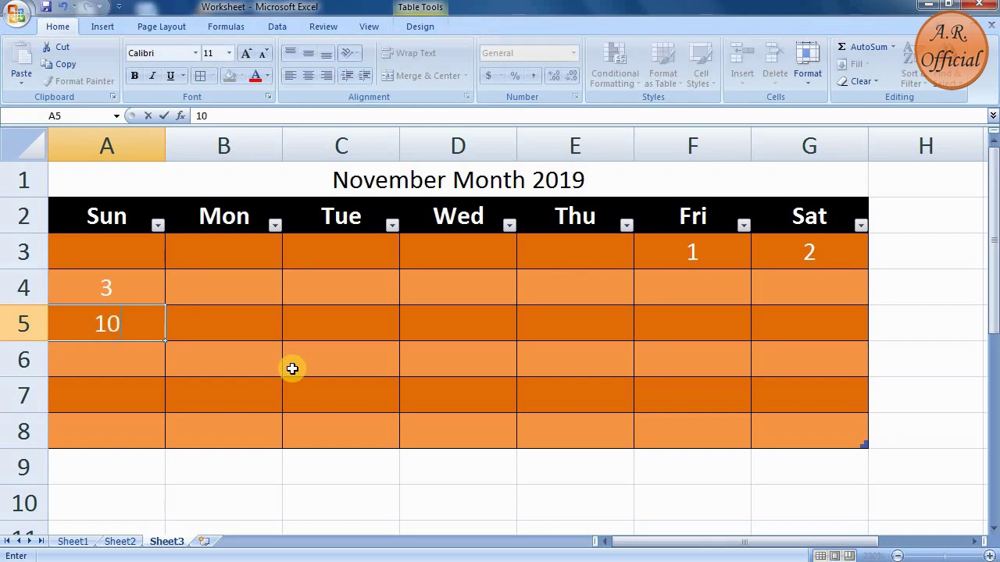
pyautogui.press('Return')
pyautogui.write('17')
pyautogui.press('Return')
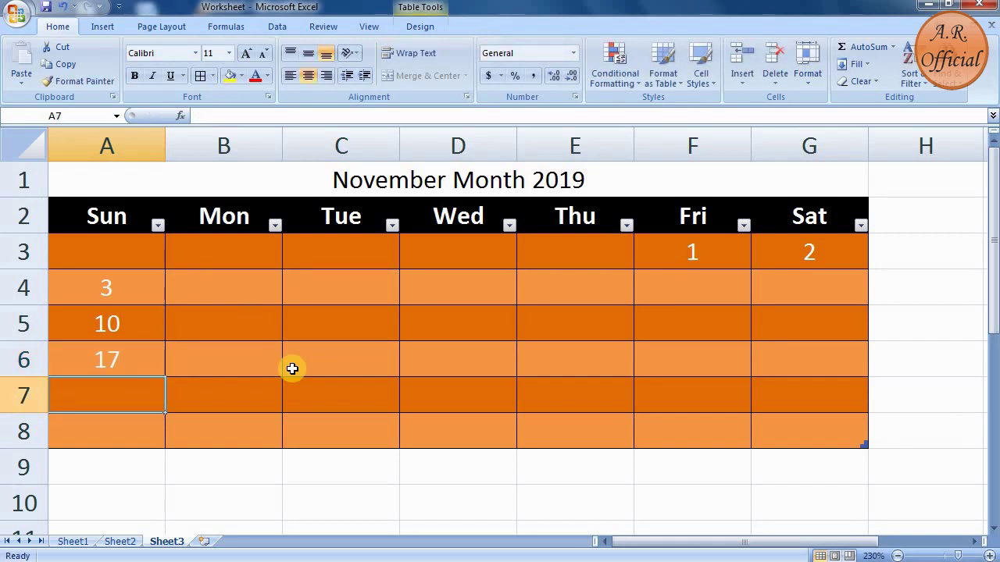
pyautogui.write('24')
pyautogui.press('Return')
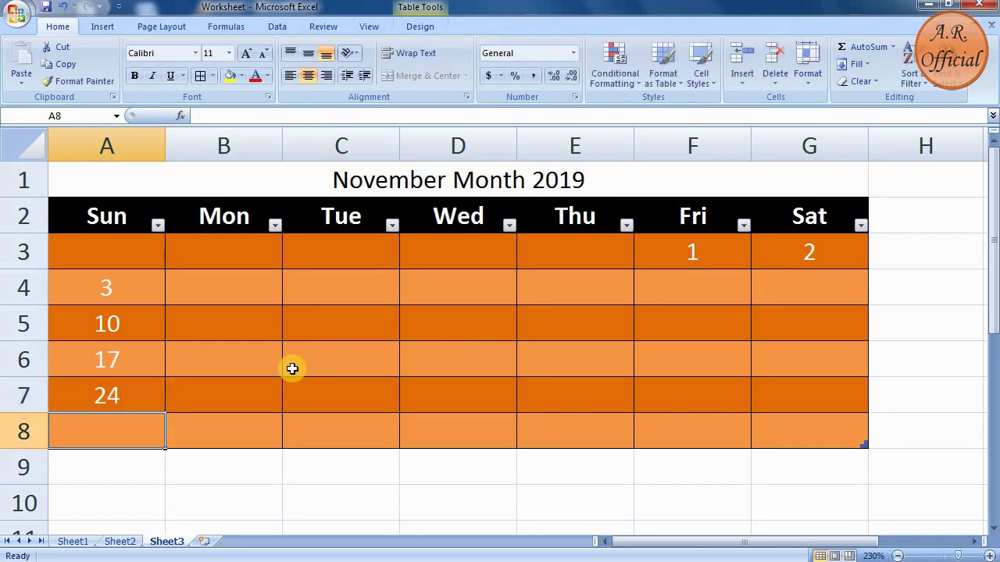
pyautogui.click(422, 358)
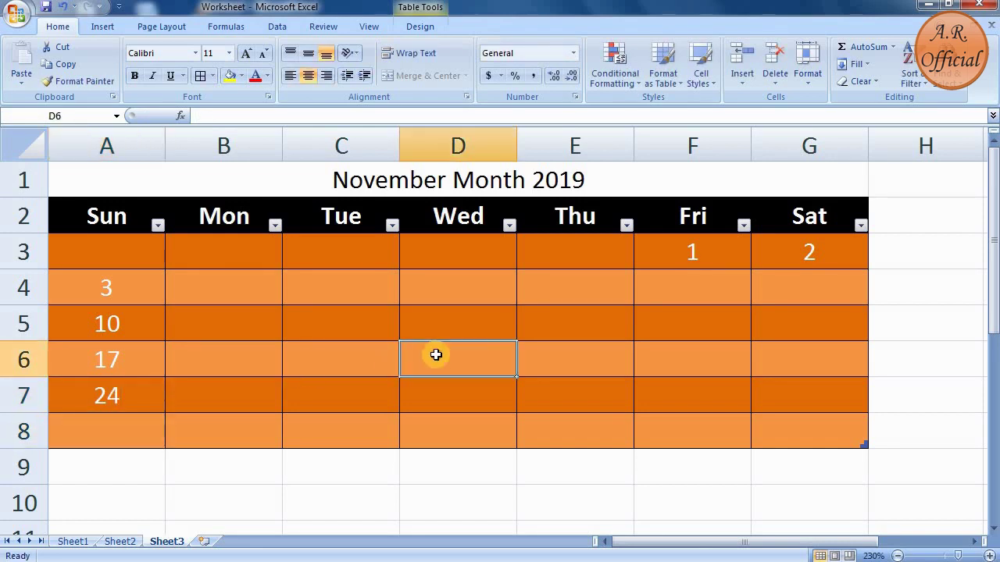
# Fill the Monday column B4:B7 with 4, 11, 18 and 25
pyautogui.click(232, 287)
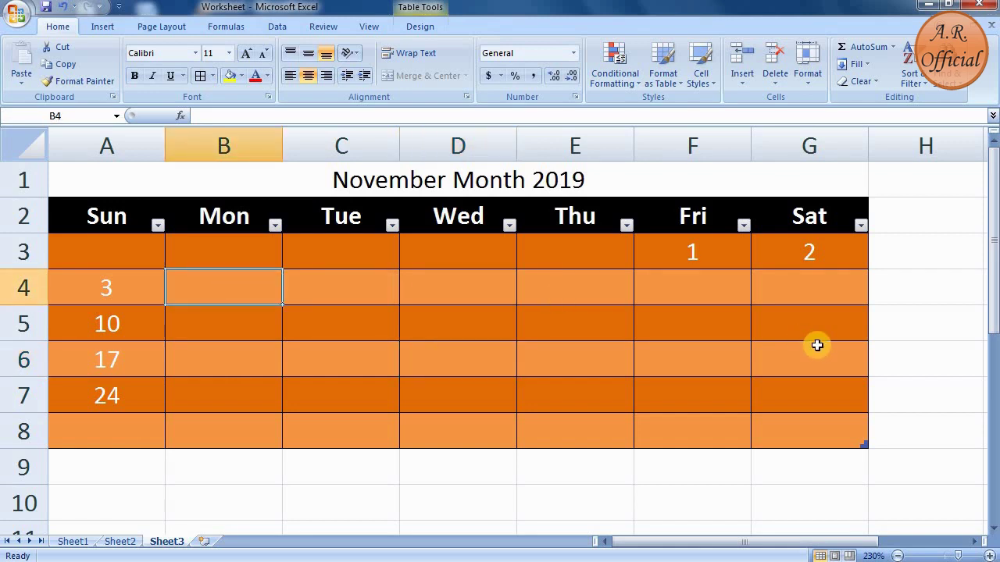
pyautogui.write('4')
pyautogui.press('Return')
pyautogui.write('11')
pyautogui.press('Return')
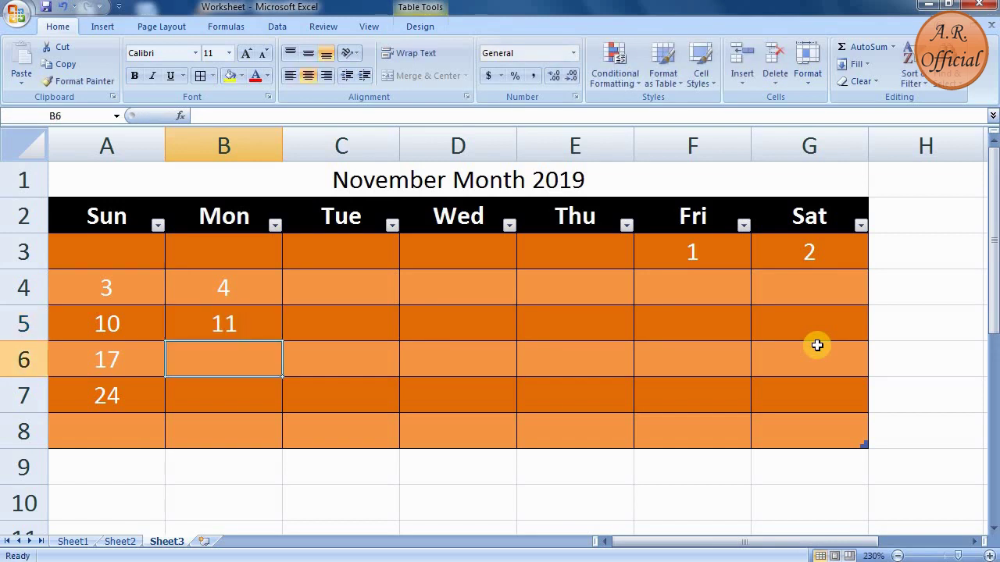
pyautogui.write('18')
pyautogui.press('Return')
pyautogui.write('25')
pyautogui.press('Return')
pyautogui.click(462, 336)
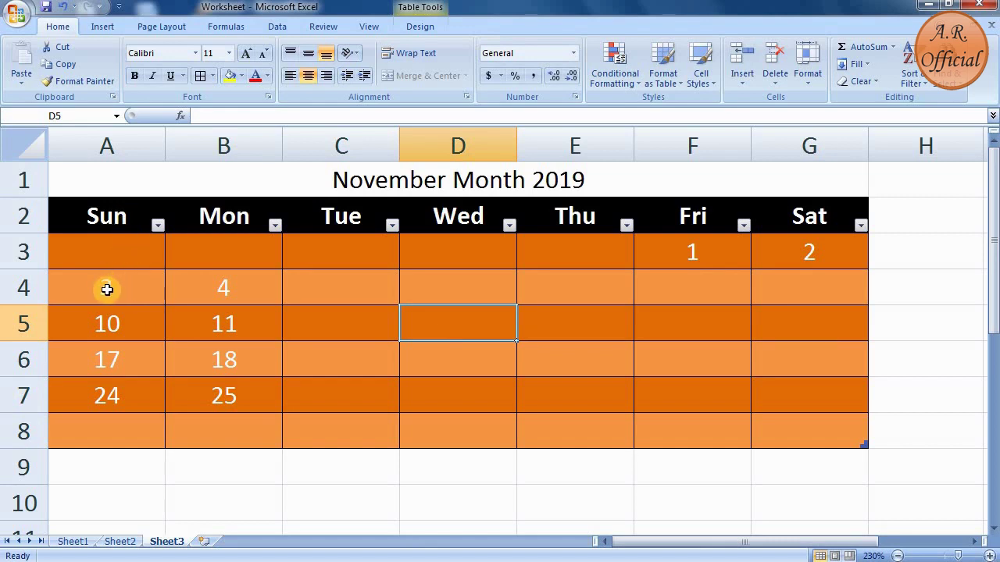
pyautogui.click(16, 286)
pyautogui.click(109, 287)
# Auto-fill A4:B7 across to column G so the dates run through 30
pyautogui.moveTo(109, 287); pyautogui.dragTo(267, 386)
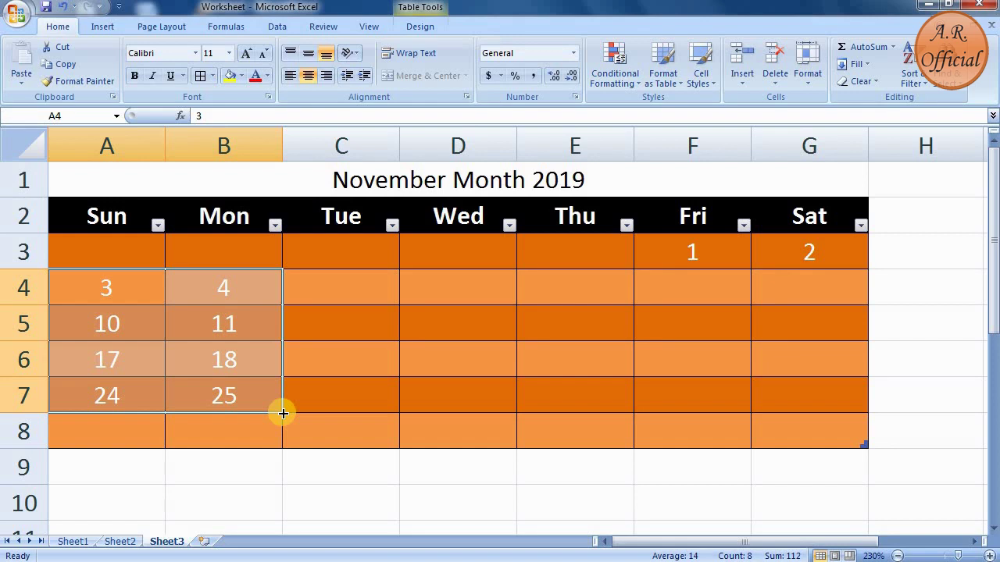
pyautogui.moveTo(283, 414); pyautogui.dragTo(799, 431)
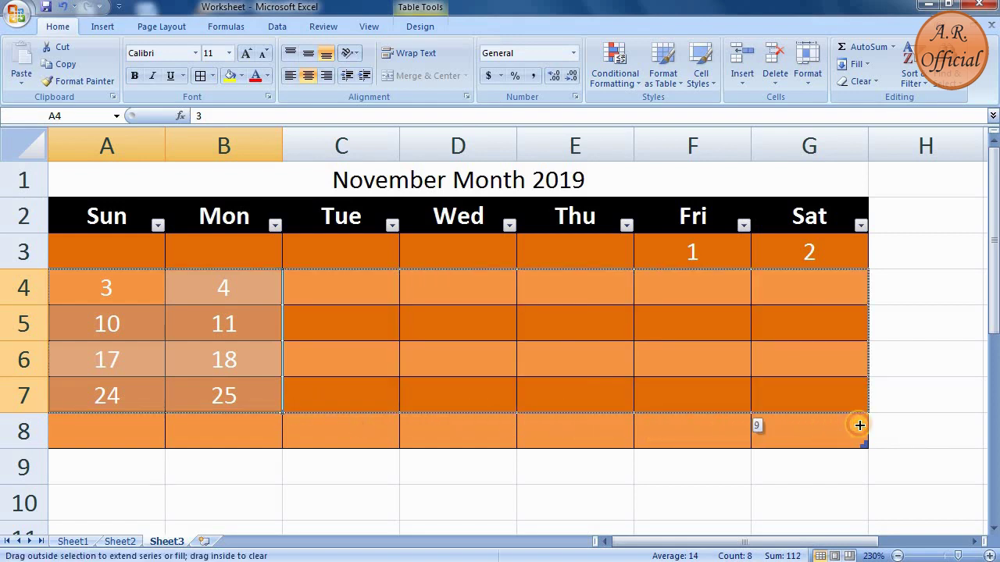
pyautogui.moveTo(799, 431); pyautogui.dragTo(859, 424)
pyautogui.click(909, 387)
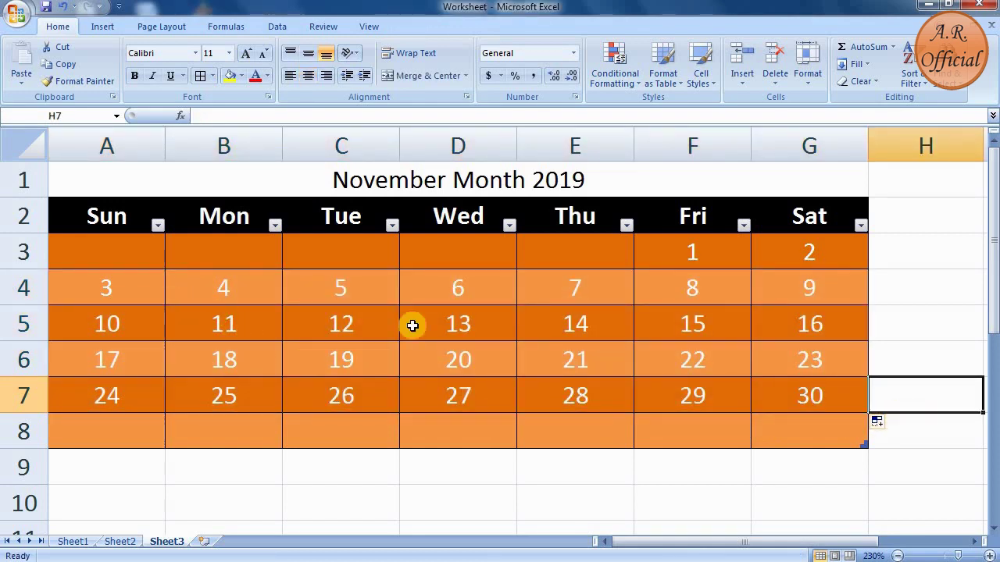
pyautogui.click(913, 316)
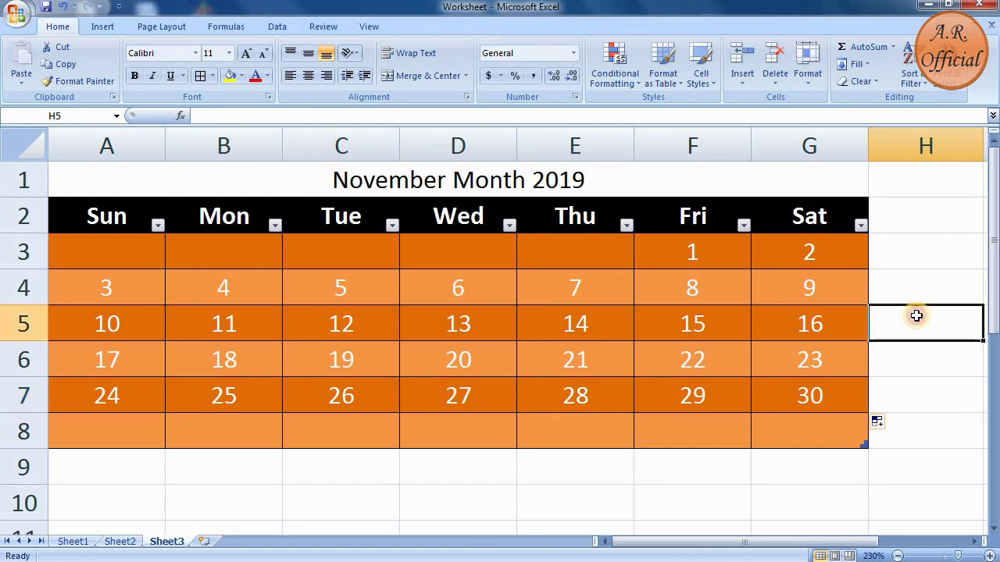